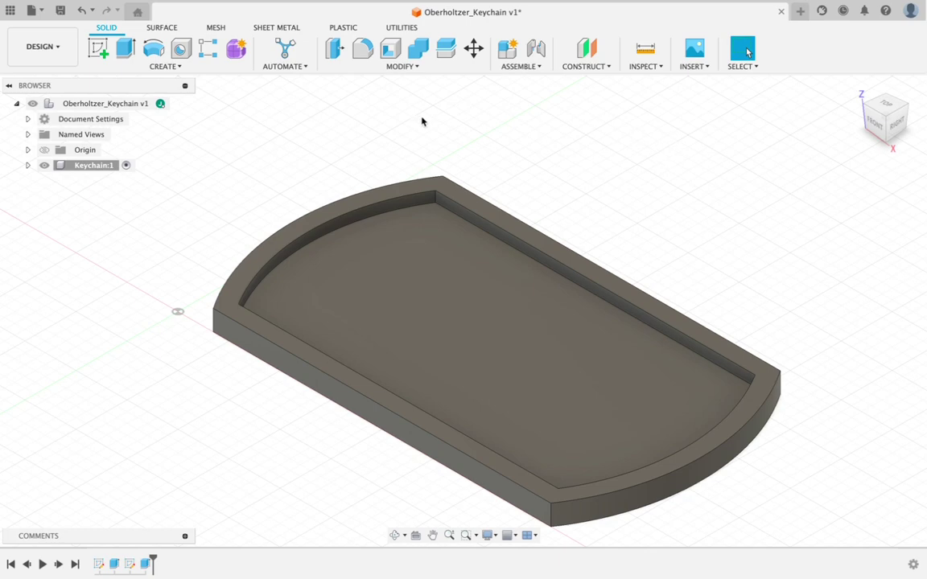
Start a sketch on the keychain's recessed floor and place a text frame between opposite corners of the recess
{"action": "left_click", "coordinate": [99, 49]}
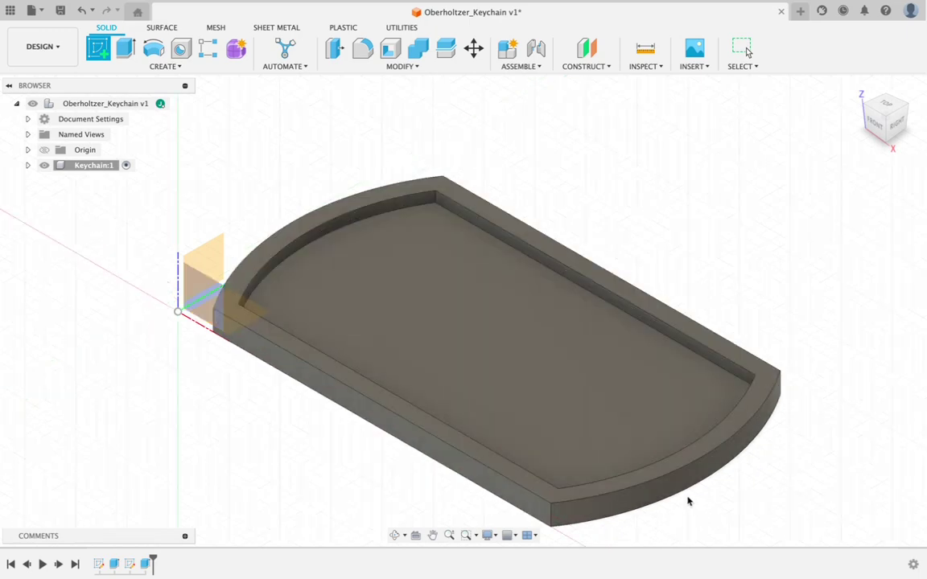
{"action": "left_click", "coordinate": [487, 302]}
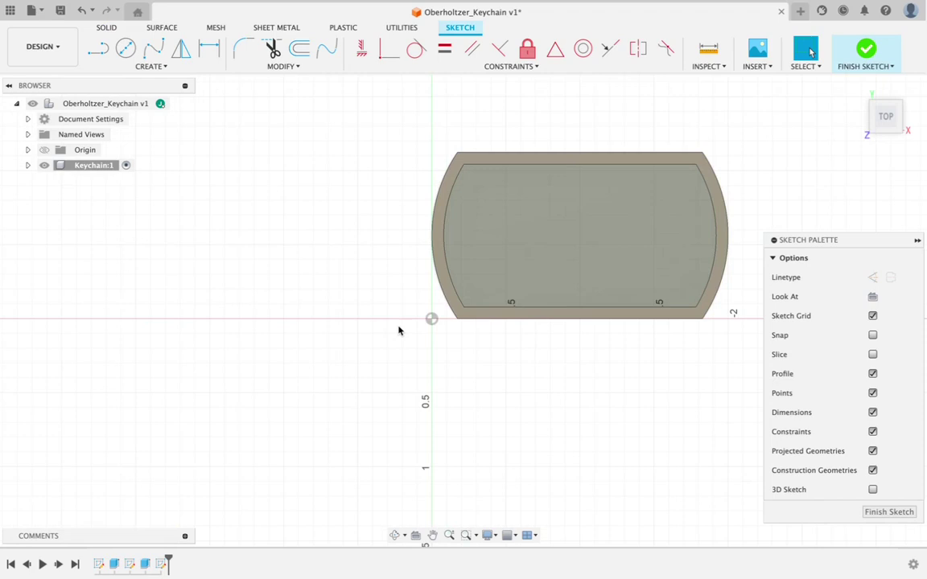
{"action": "scroll", "coordinate": [556, 268], "scroll_direction": "up", "scroll_amount": 5}
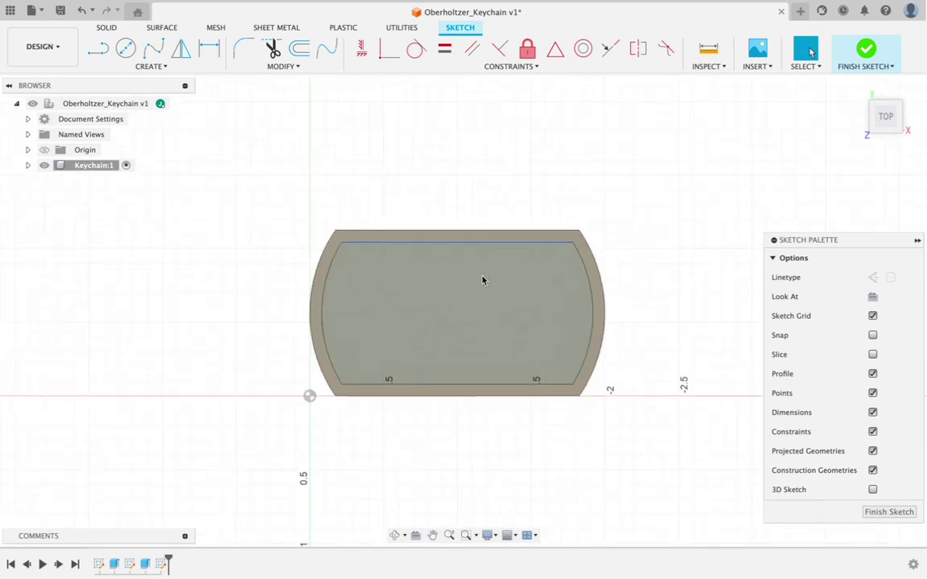
{"action": "scroll", "coordinate": [321, 352], "scroll_direction": "down", "scroll_amount": 1}
{"action": "scroll", "coordinate": [678, 292], "scroll_direction": "up", "scroll_amount": 3}
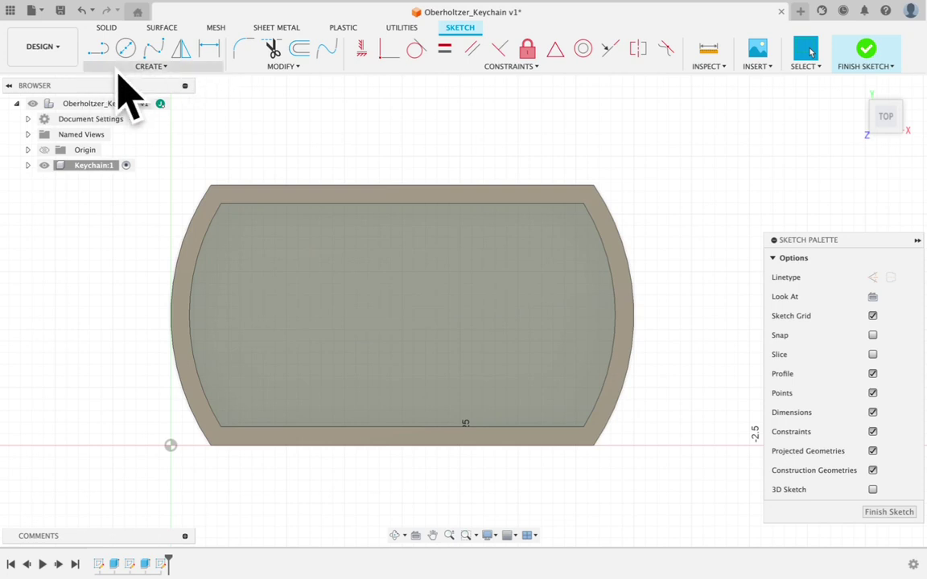
{"action": "left_click", "coordinate": [165, 67]}
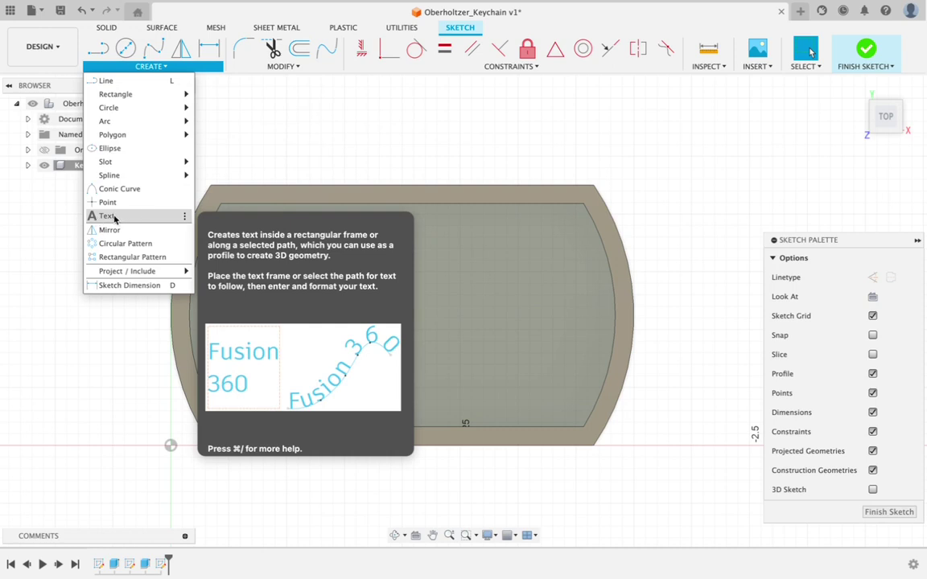
{"action": "left_click", "coordinate": [115, 218]}
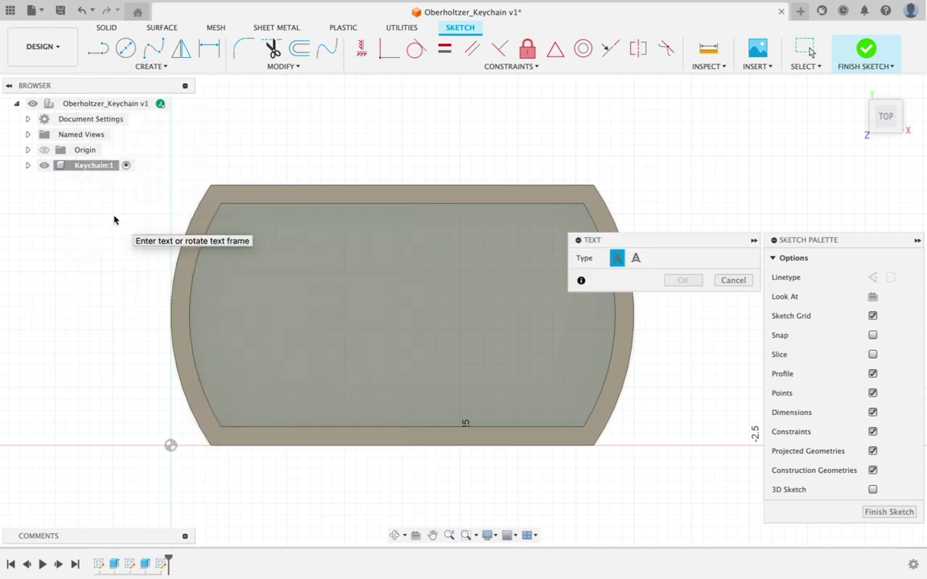
{"action": "left_click_drag", "start_coordinate": [704, 245], "coordinate": [754, 100]}
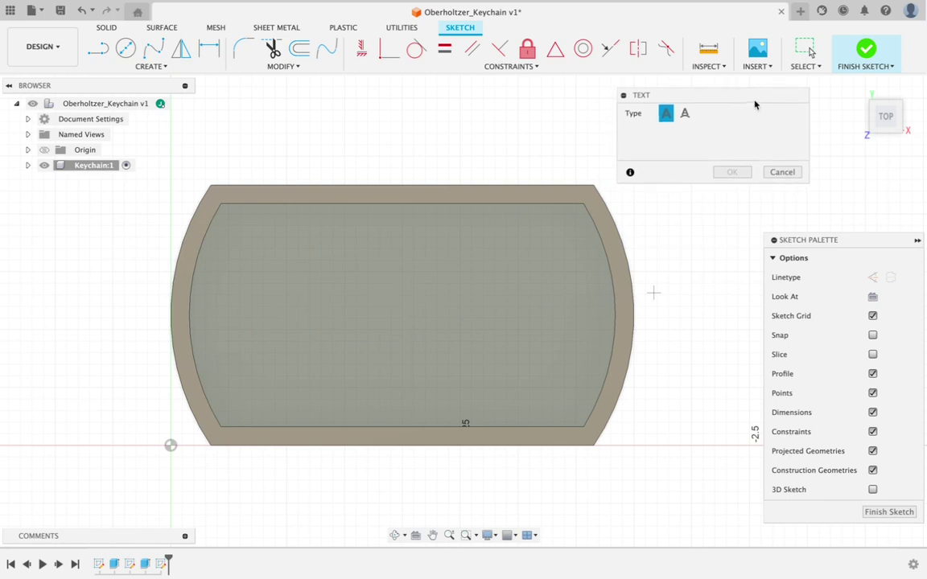
{"action": "left_click", "coordinate": [221, 205]}
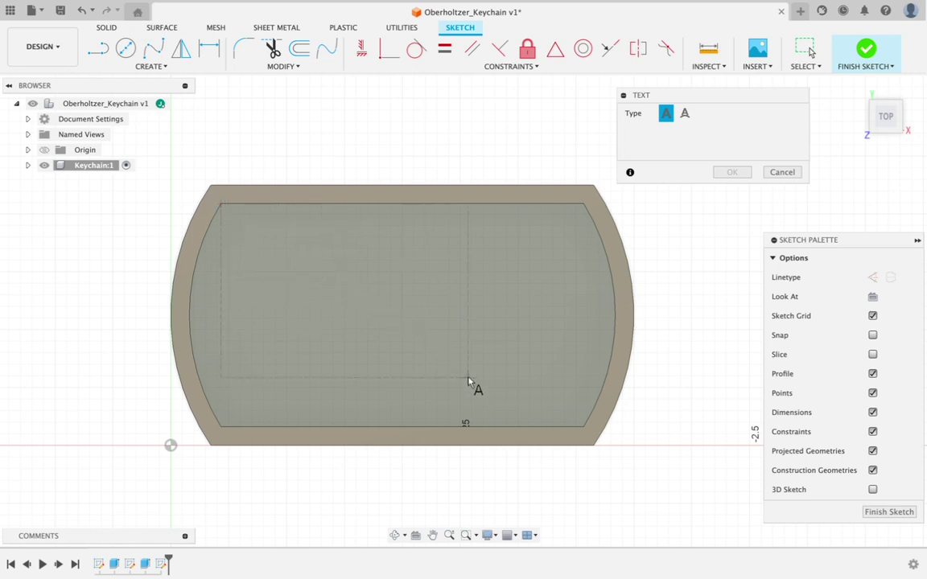
{"action": "left_click", "coordinate": [585, 429]}
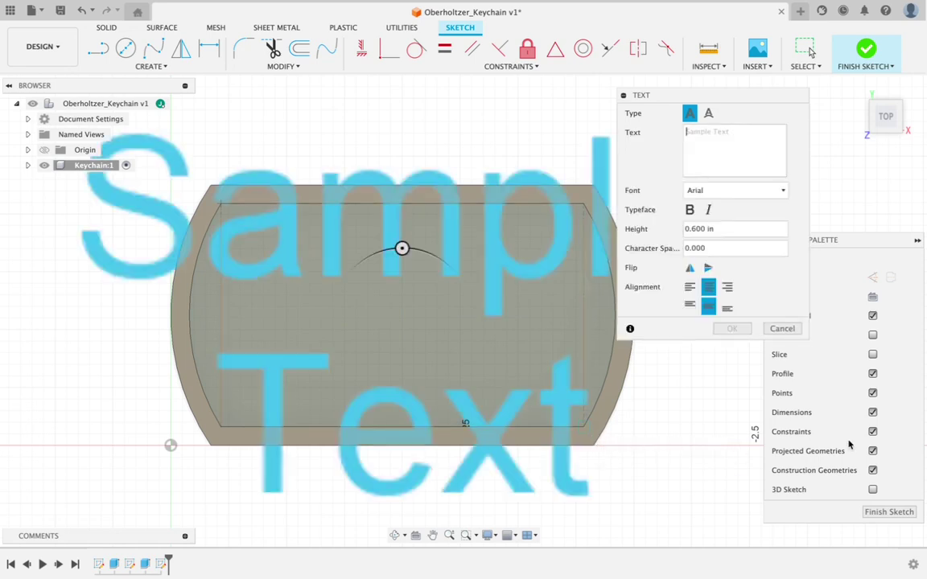
Enter JSO as the sketch text and align it to the center horizontally and the middle vertically
{"action": "left_click", "coordinate": [689, 286]}
{"action": "left_click", "coordinate": [690, 306]}
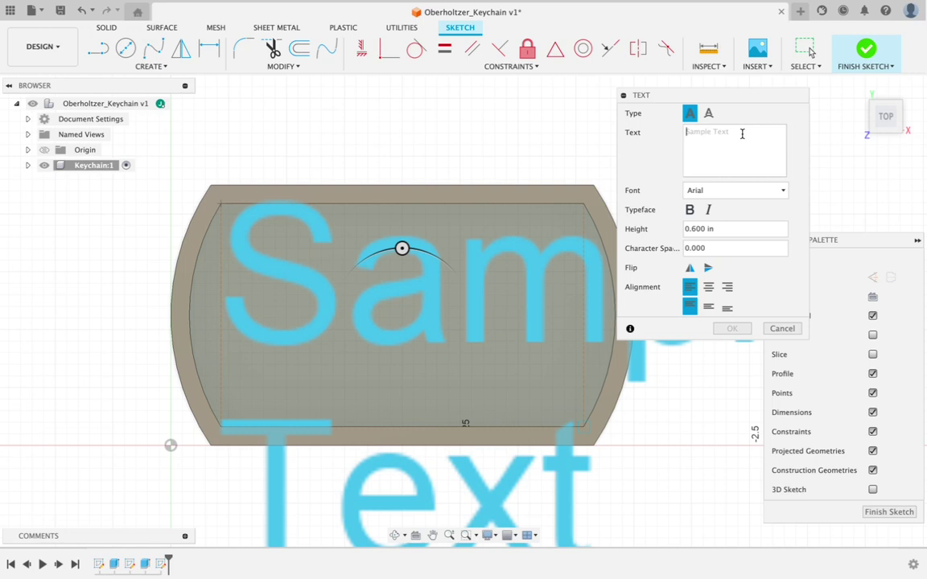
{"action": "type", "text": "JSO"}
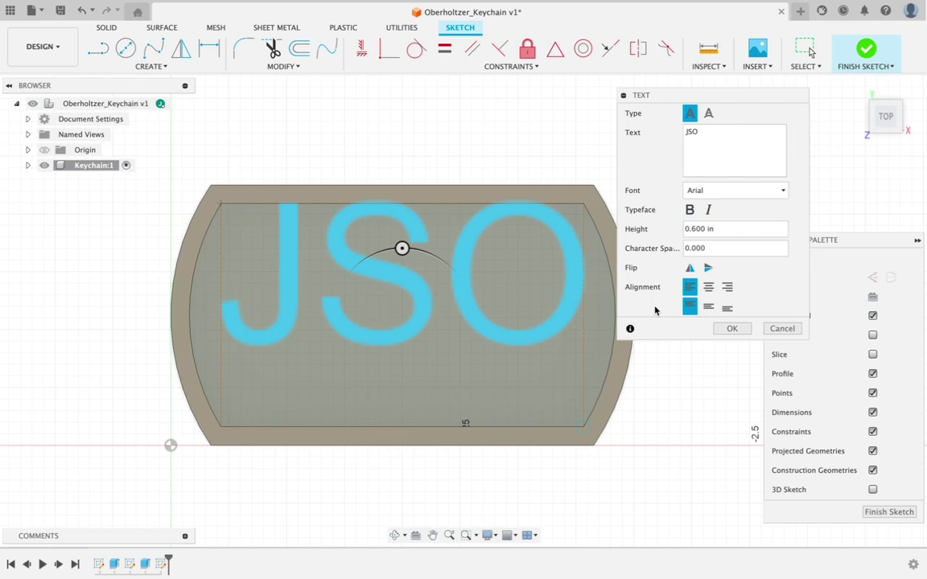
{"action": "left_click", "coordinate": [709, 288]}
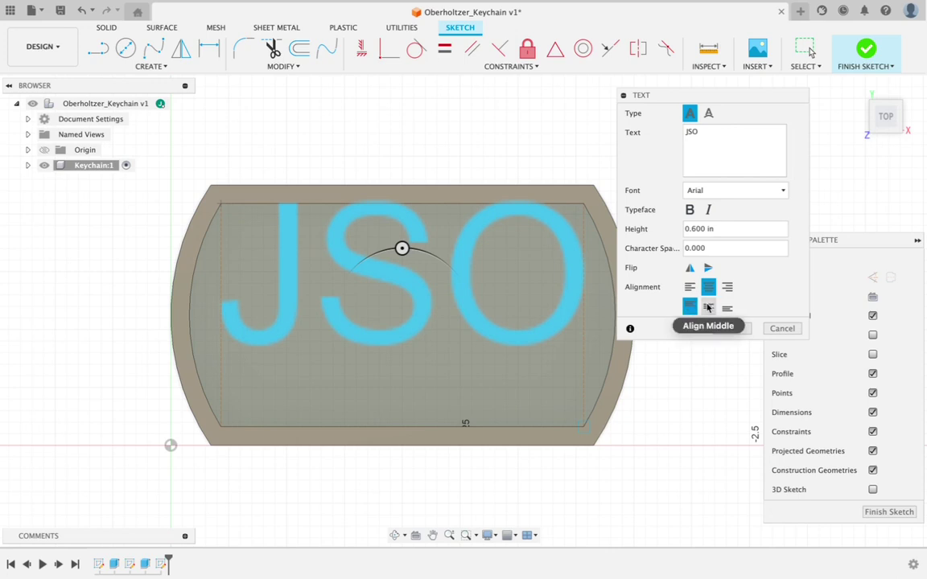
{"action": "left_click", "coordinate": [708, 307]}
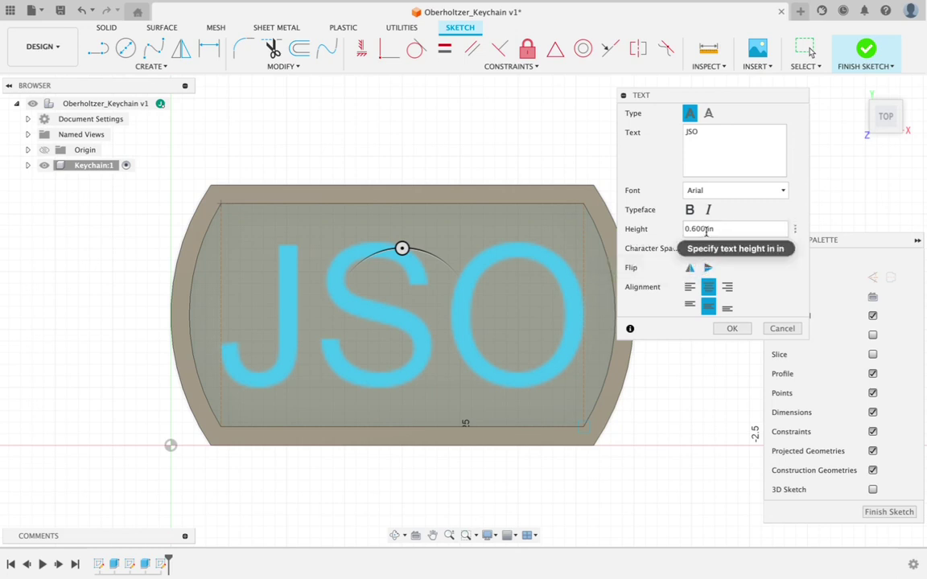
Try text heights of 0.397, 0.5, 0.6, 0.7 and 0.65 in for the JSO lettering
{"action": "left_click_drag", "start_coordinate": [705, 230], "coordinate": [689, 232]}
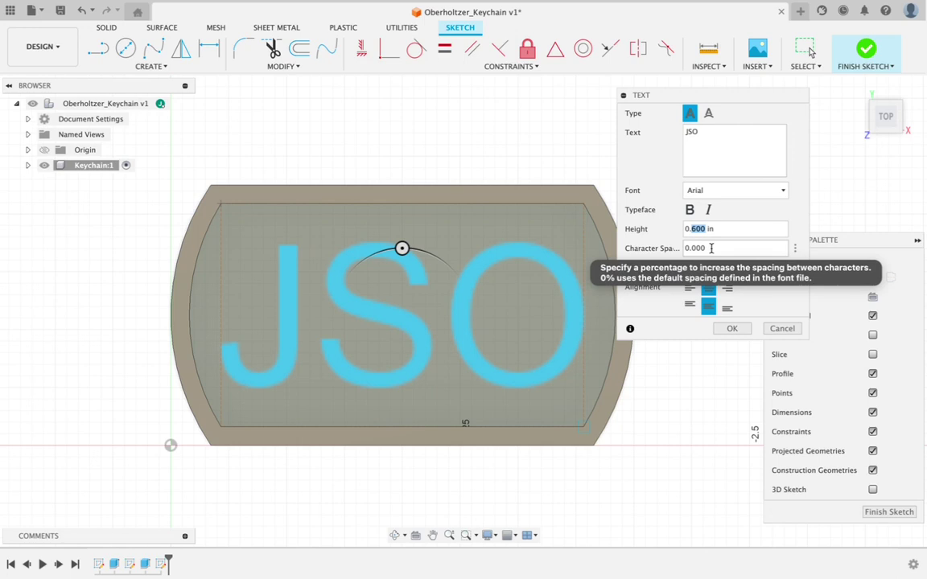
{"action": "type", "text": "397"}
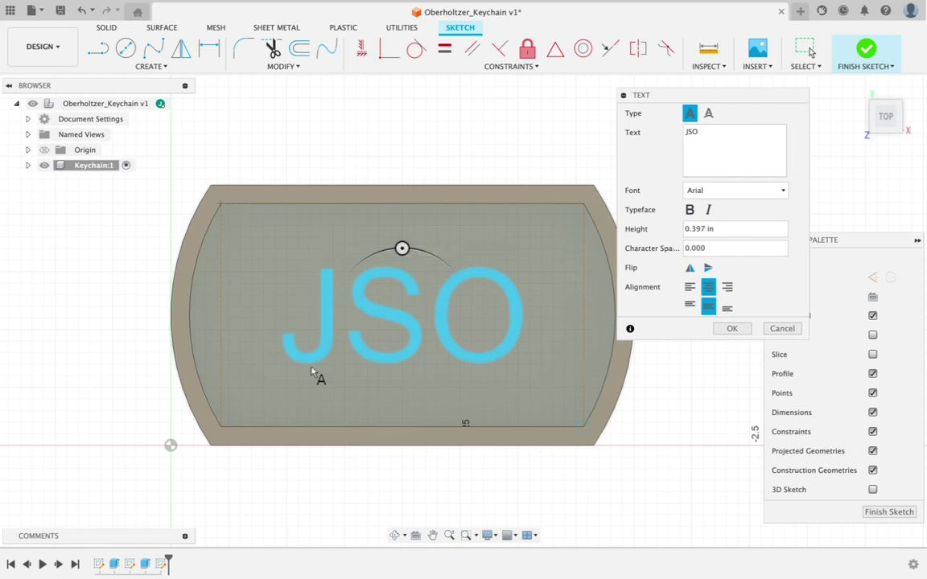
{"action": "left_click", "coordinate": [722, 228]}
{"action": "double_click", "coordinate": [706, 228]}
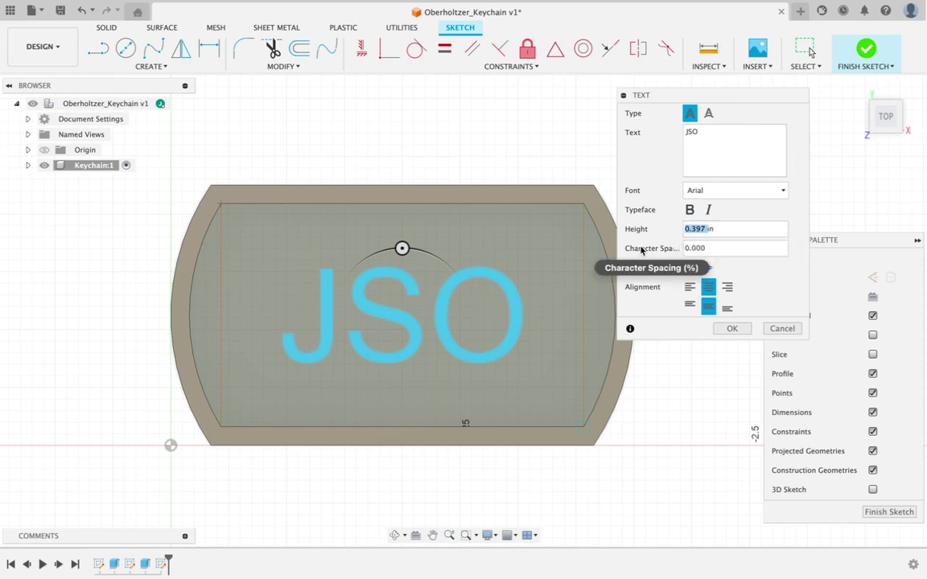
{"action": "key", "text": "BackSpace"}
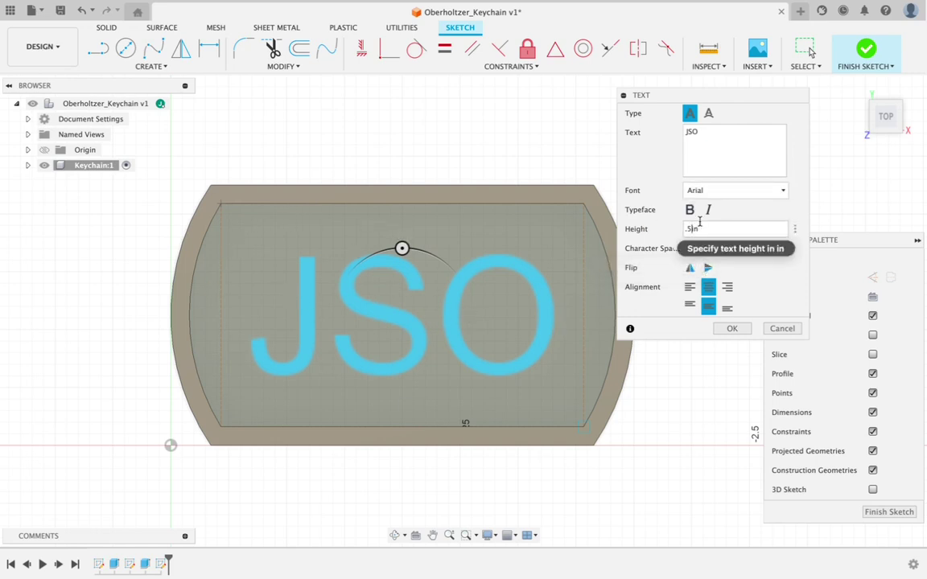
{"action": "key", "text": "BackSpace"}
{"action": "type", "text": "6"}
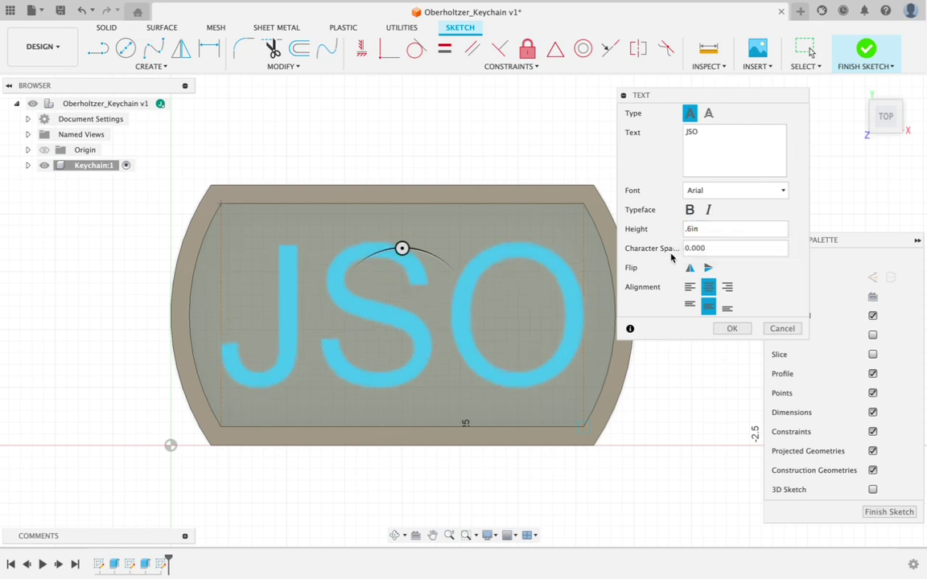
{"action": "key", "text": "BackSpace"}
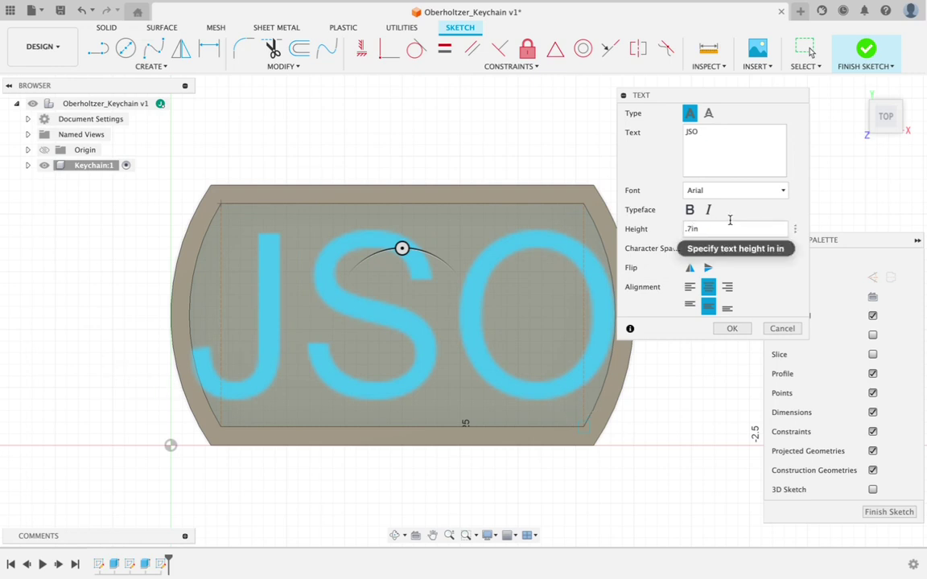
{"action": "key", "text": "BackSpace"}
{"action": "key", "text": "BackSpace"}
{"action": "type", "text": ".5"}
{"action": "key", "text": "BackSpace"}
{"action": "type", "text": "65"}
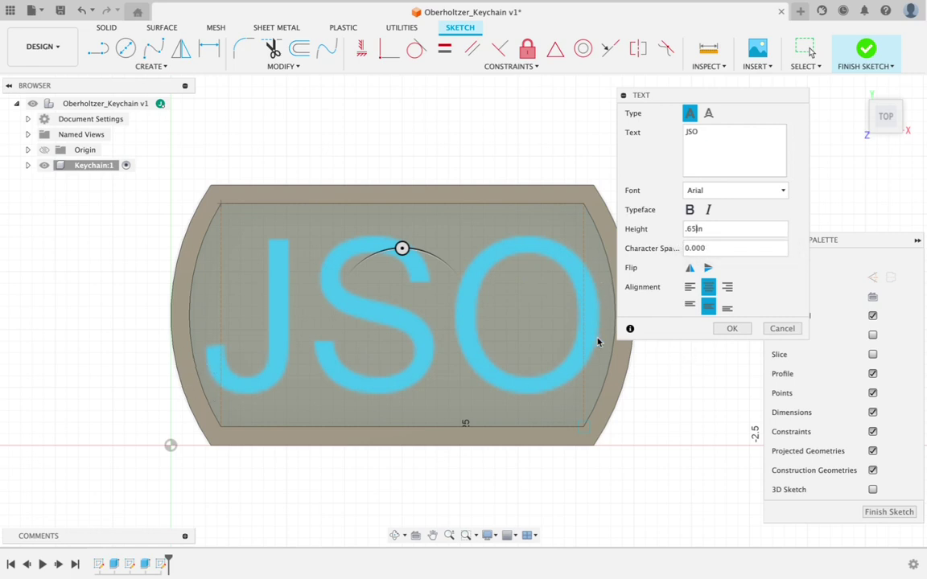
Set the JSO text height to 0.60 in, accept the text and finish the sketch
{"action": "key", "text": "BackSpace"}
{"action": "type", "text": "0"}
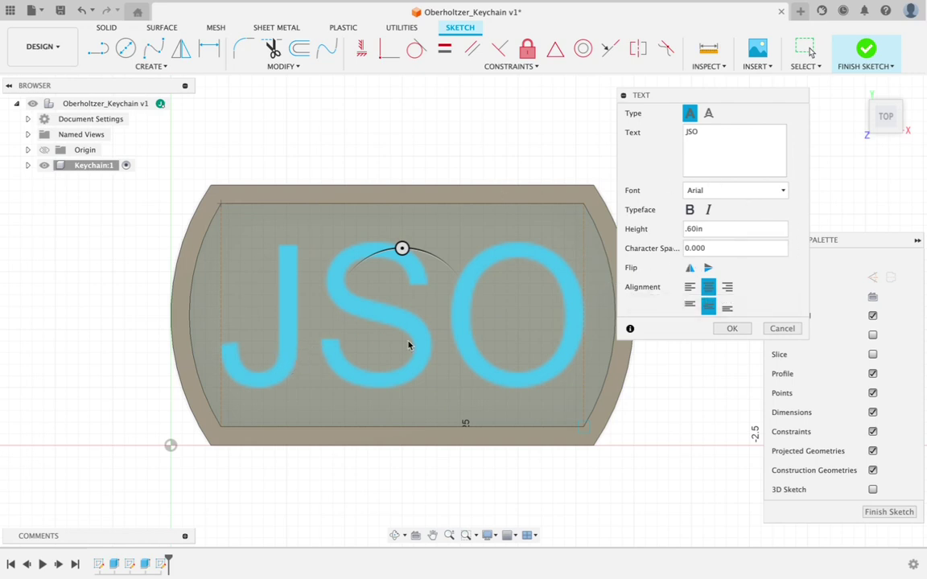
{"action": "left_click", "coordinate": [727, 332]}
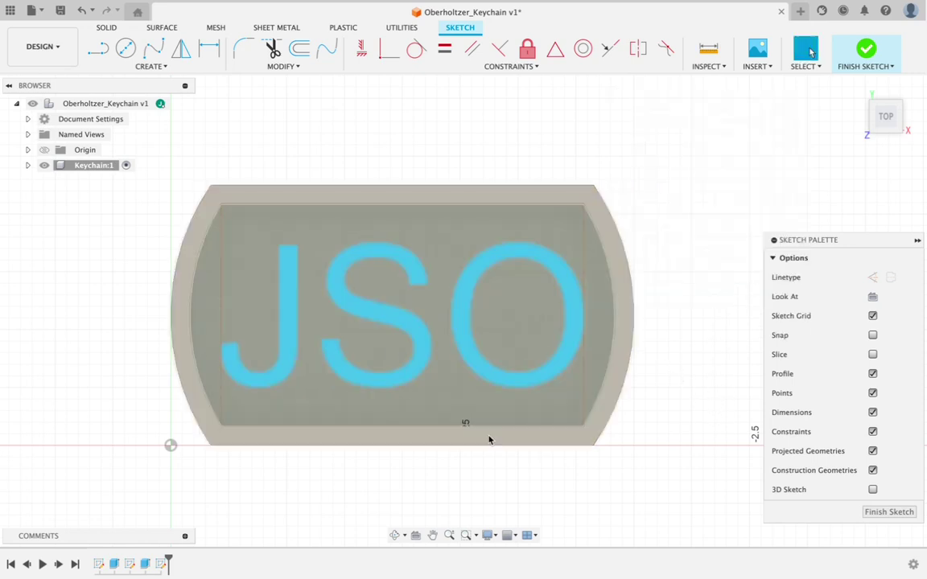
{"action": "left_click", "coordinate": [865, 52]}
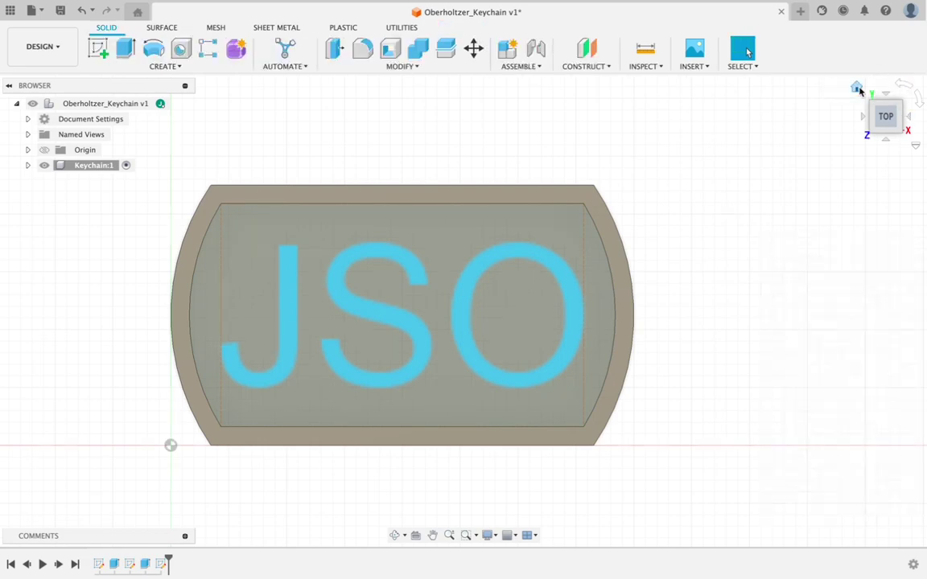
Extrude only the JSO sketch text upward 0.05 in from the recessed floor, joining it to the keychain body
{"action": "left_click", "coordinate": [857, 88]}
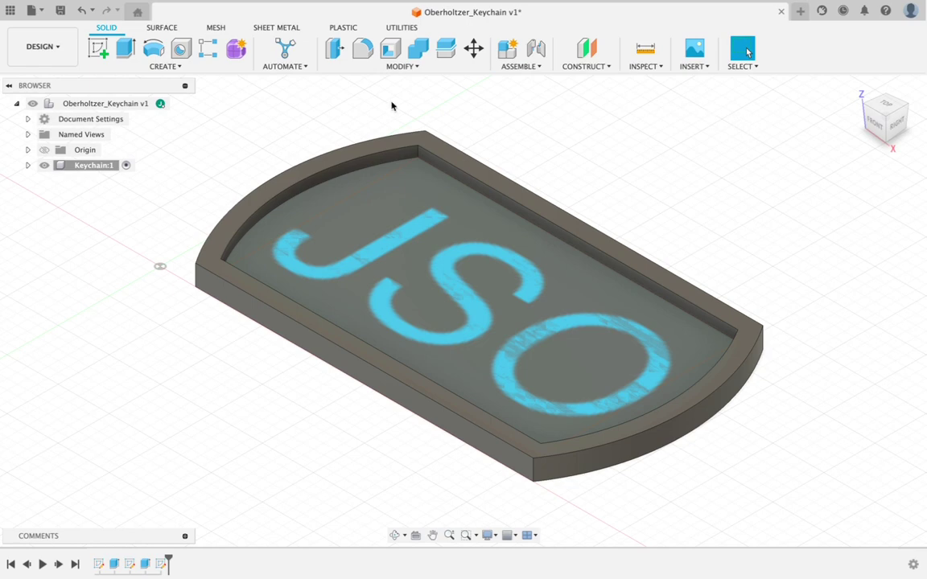
{"action": "left_click", "coordinate": [126, 50]}
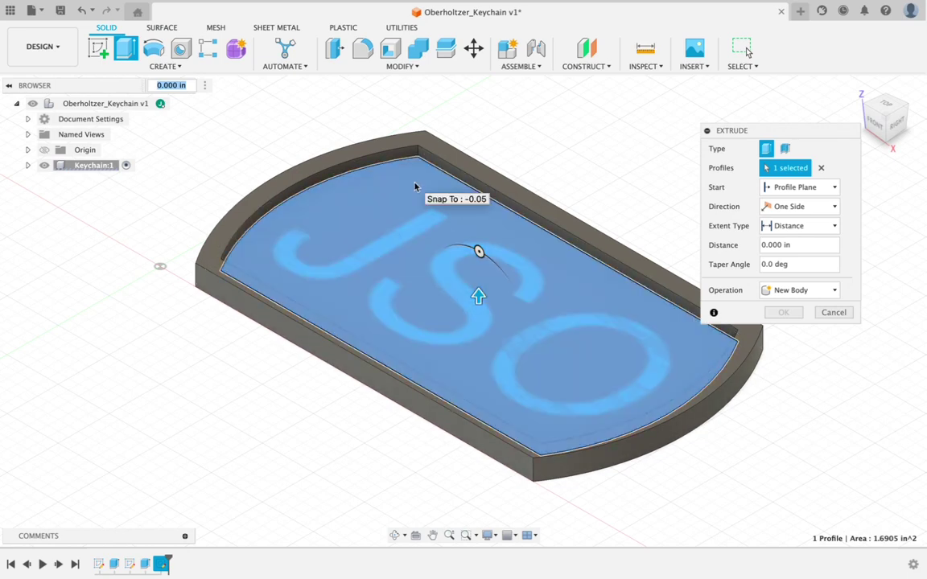
{"action": "left_click", "coordinate": [415, 186]}
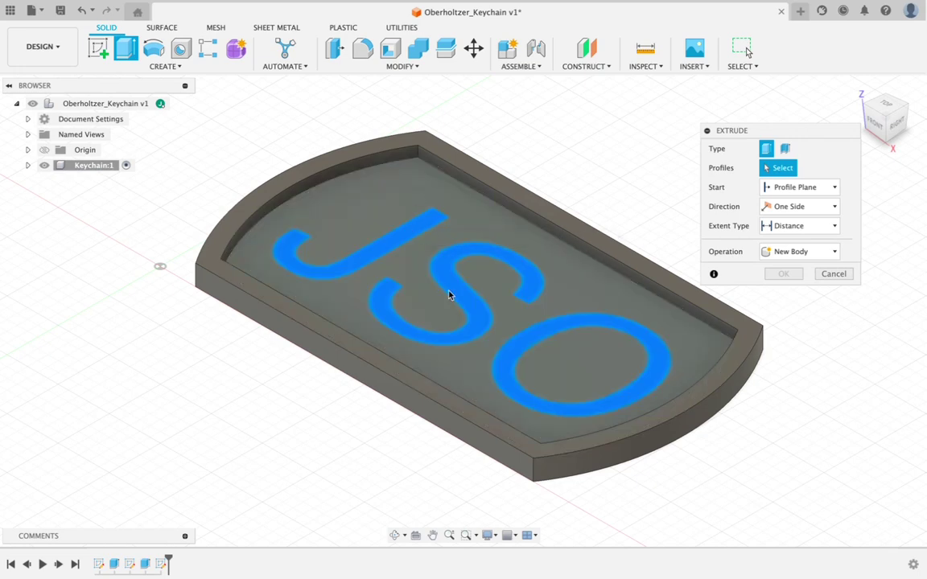
{"action": "left_click", "coordinate": [417, 231]}
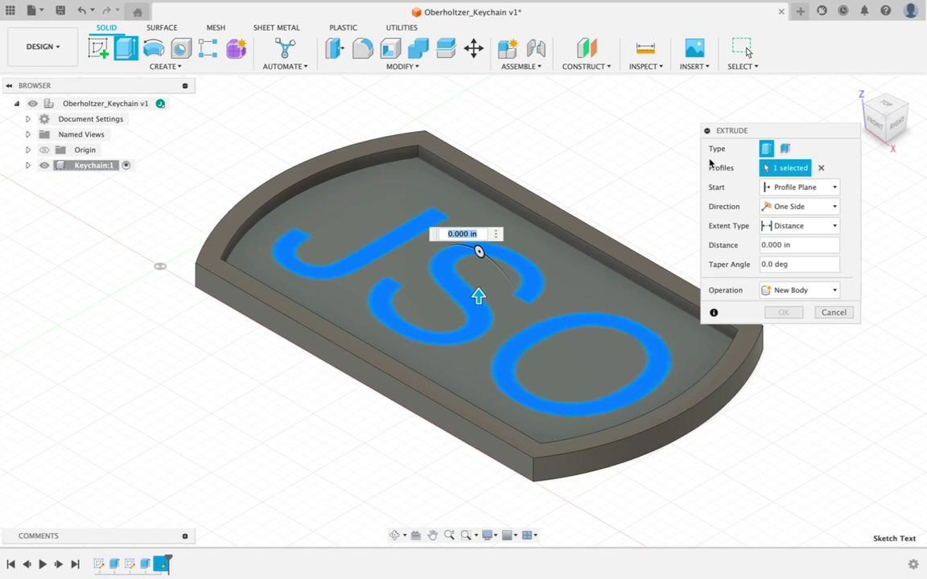
{"action": "key", "text": "BackSpace"}
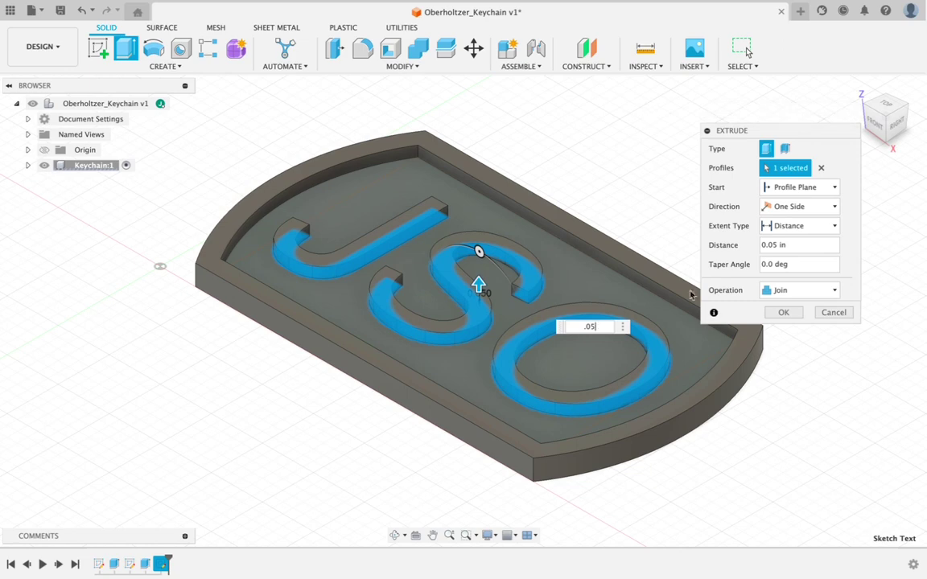
{"action": "left_click", "coordinate": [773, 314]}
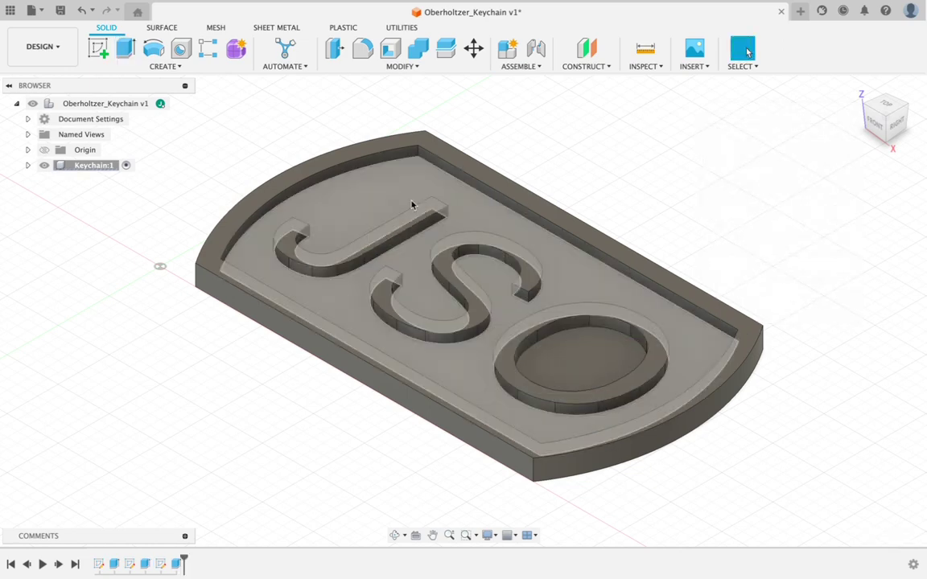